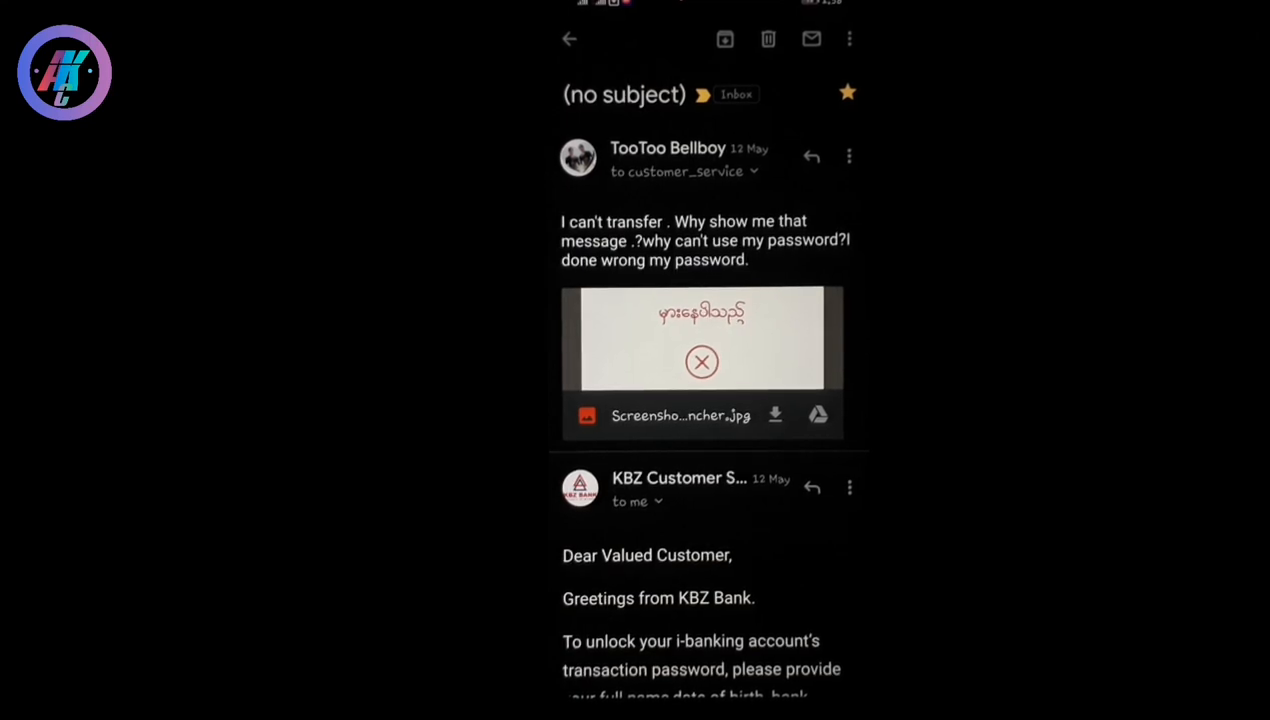
pyautogui.scroll(-2, 700, 400)
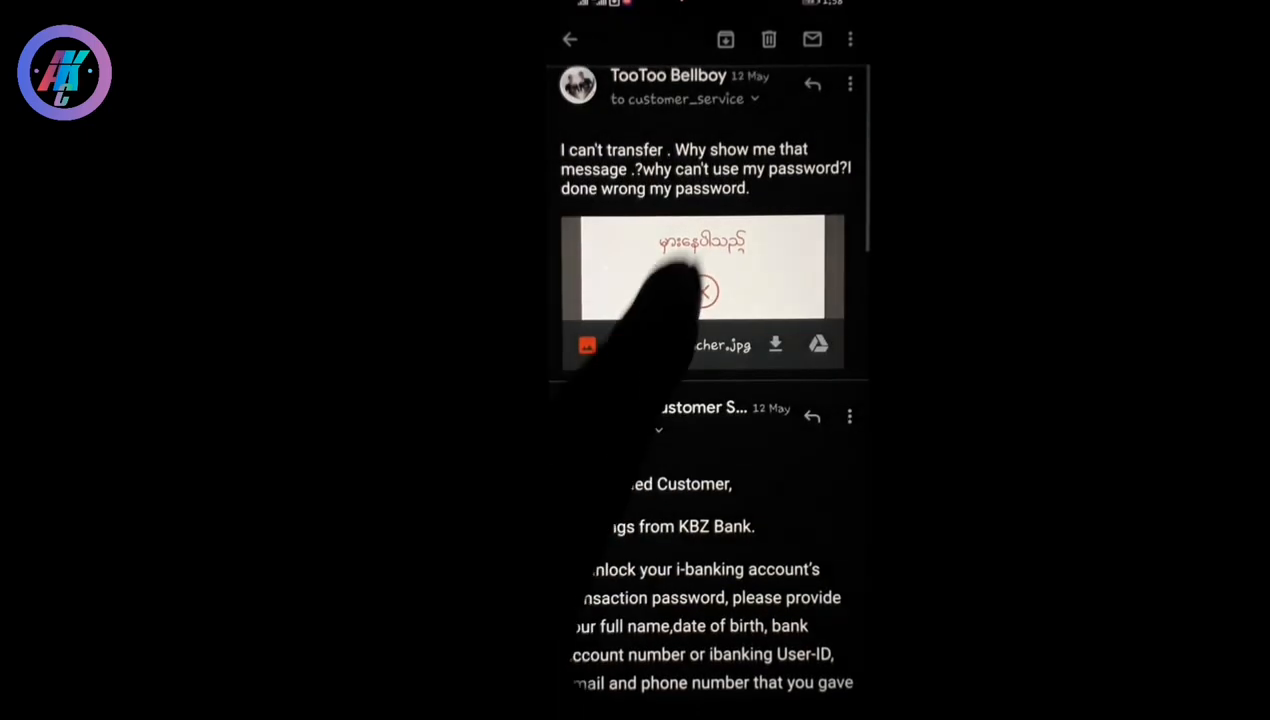
pyautogui.click(700, 270)
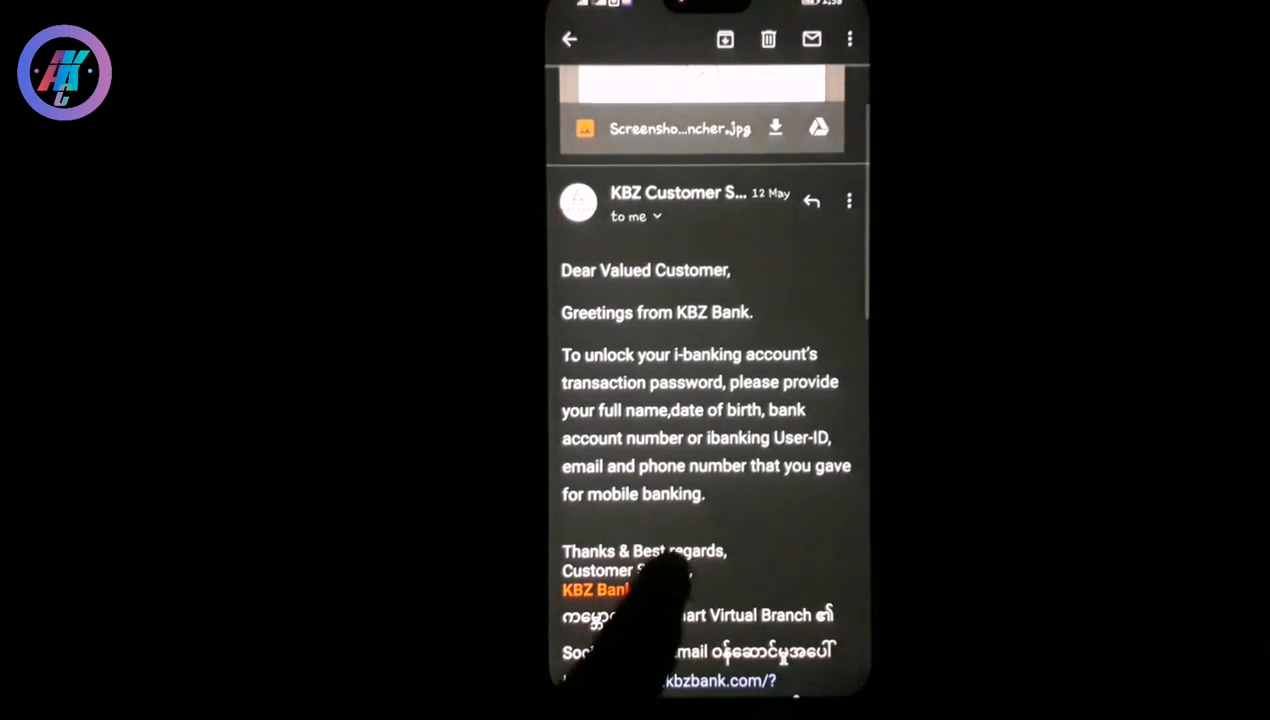
pyautogui.scroll(-2, 650, 550)
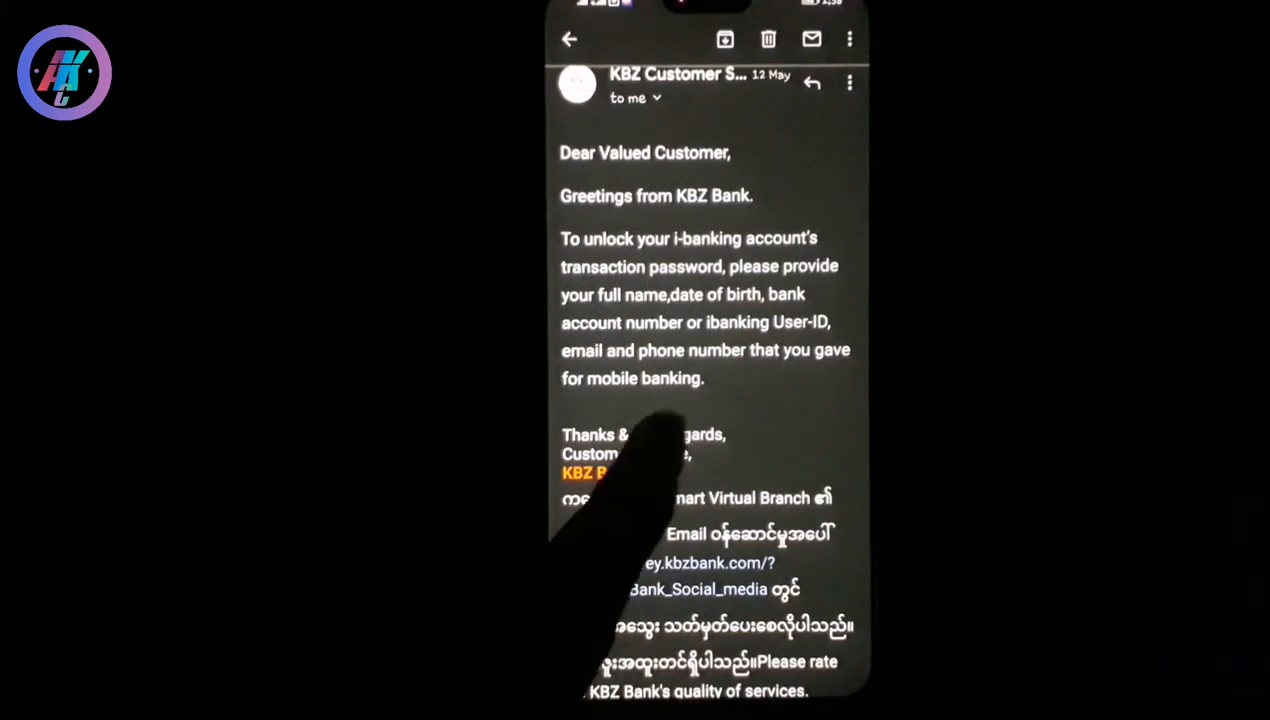
pyautogui.scroll(5, 650, 450)
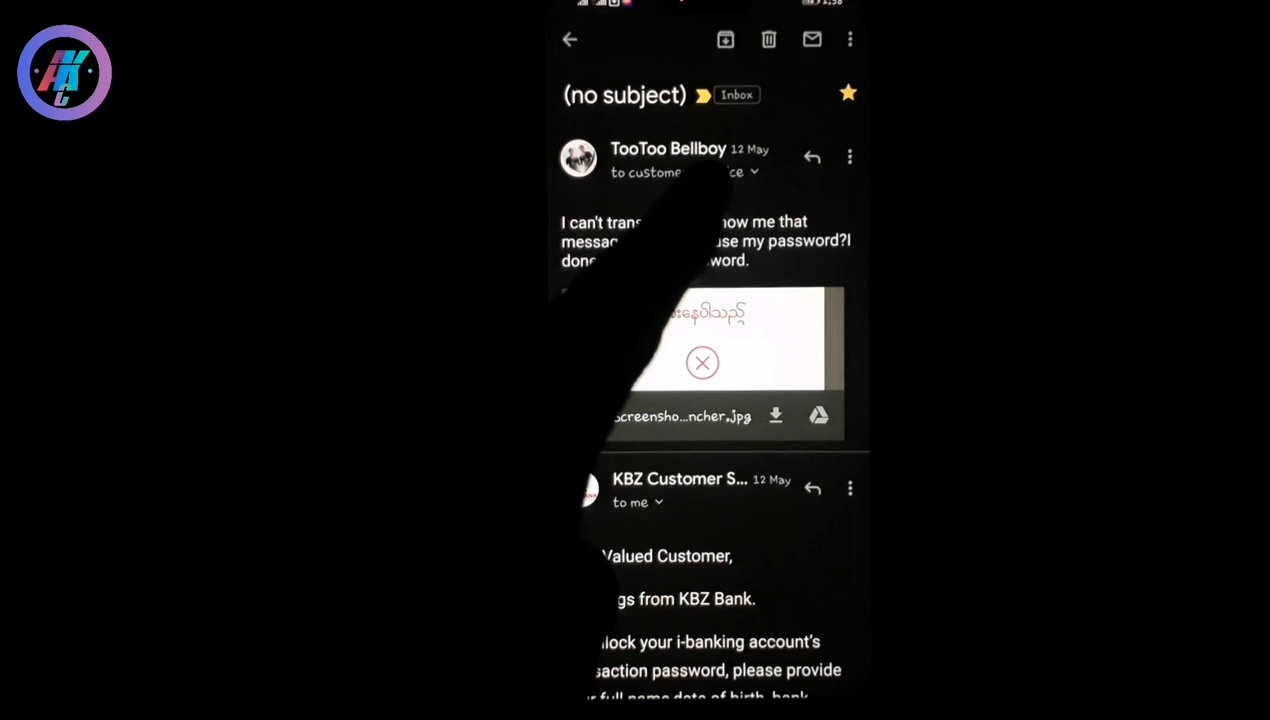
# Step: Expand sender, recipient and date details on the complaint and the bank's first reply
pyautogui.click(690, 172)
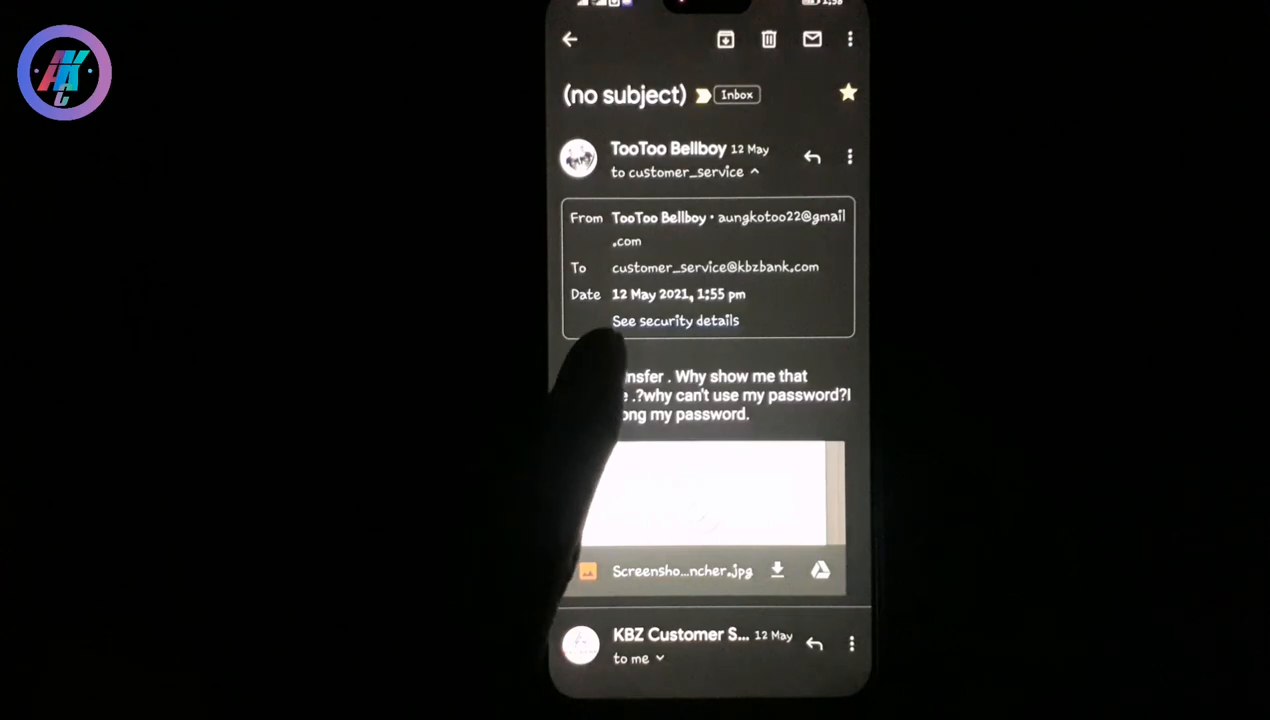
pyautogui.scroll(-5, 650, 500)
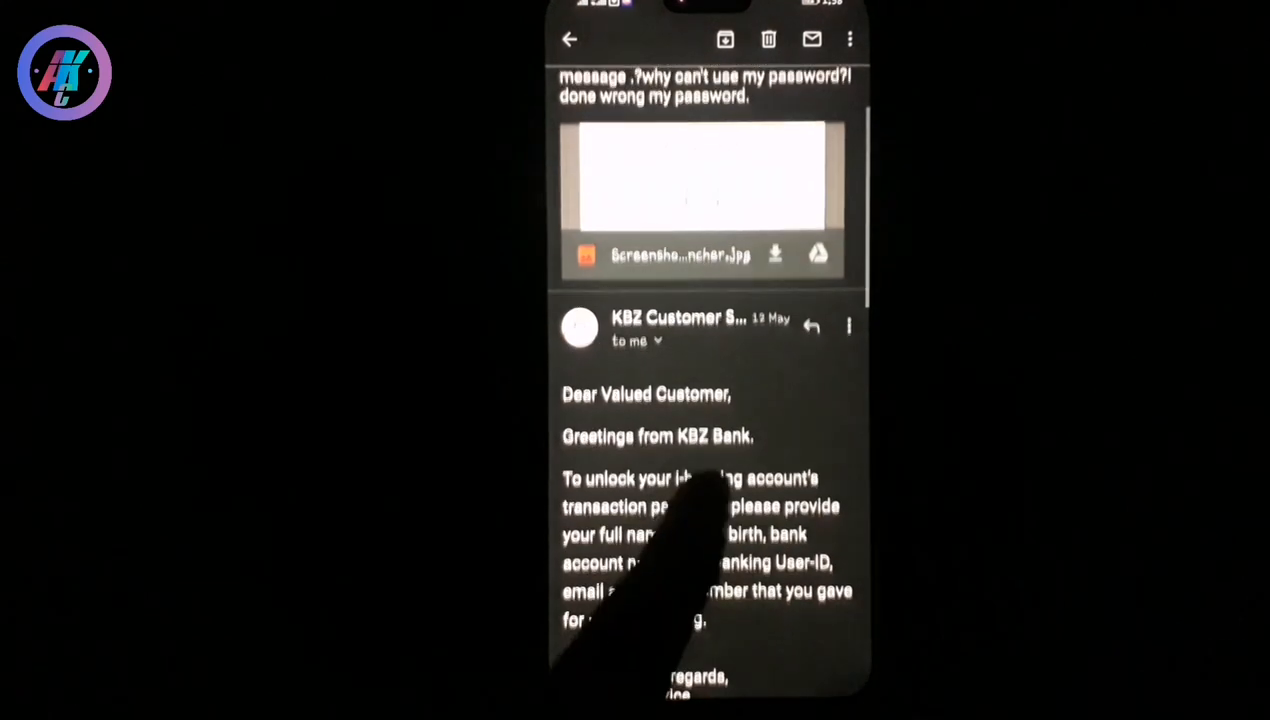
pyautogui.click(640, 296)
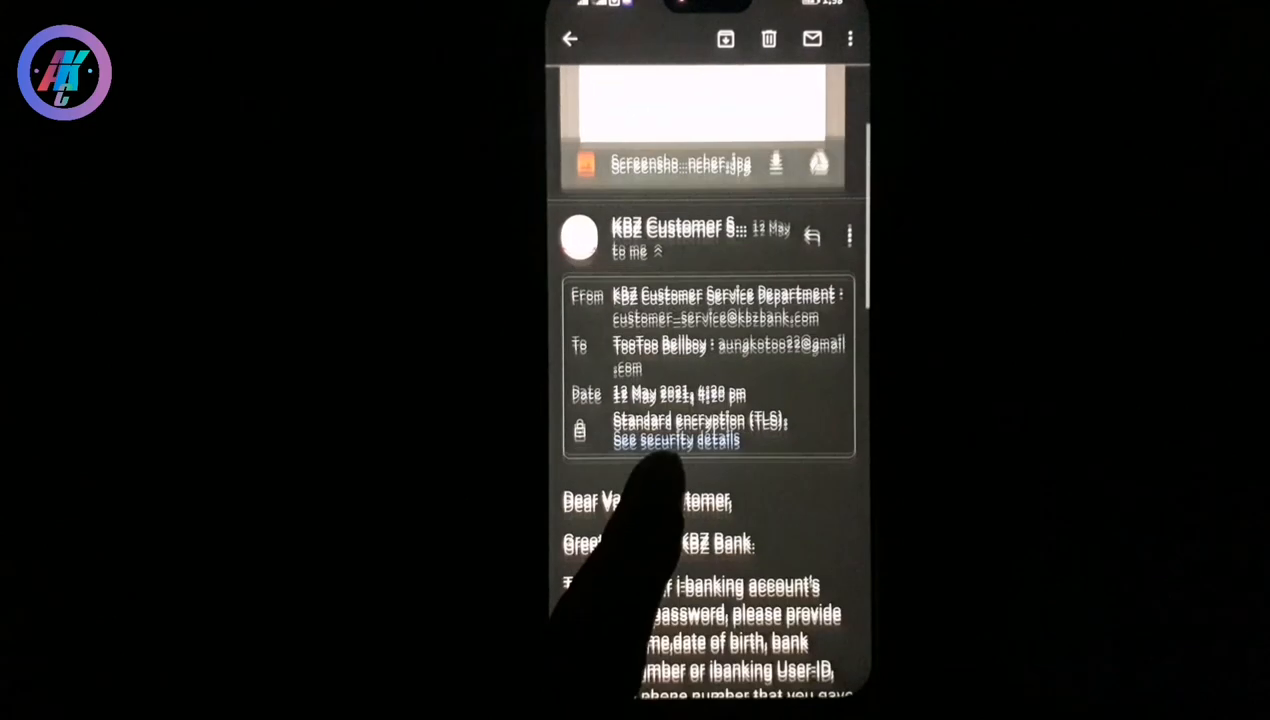
pyautogui.scroll(-2, 650, 550)
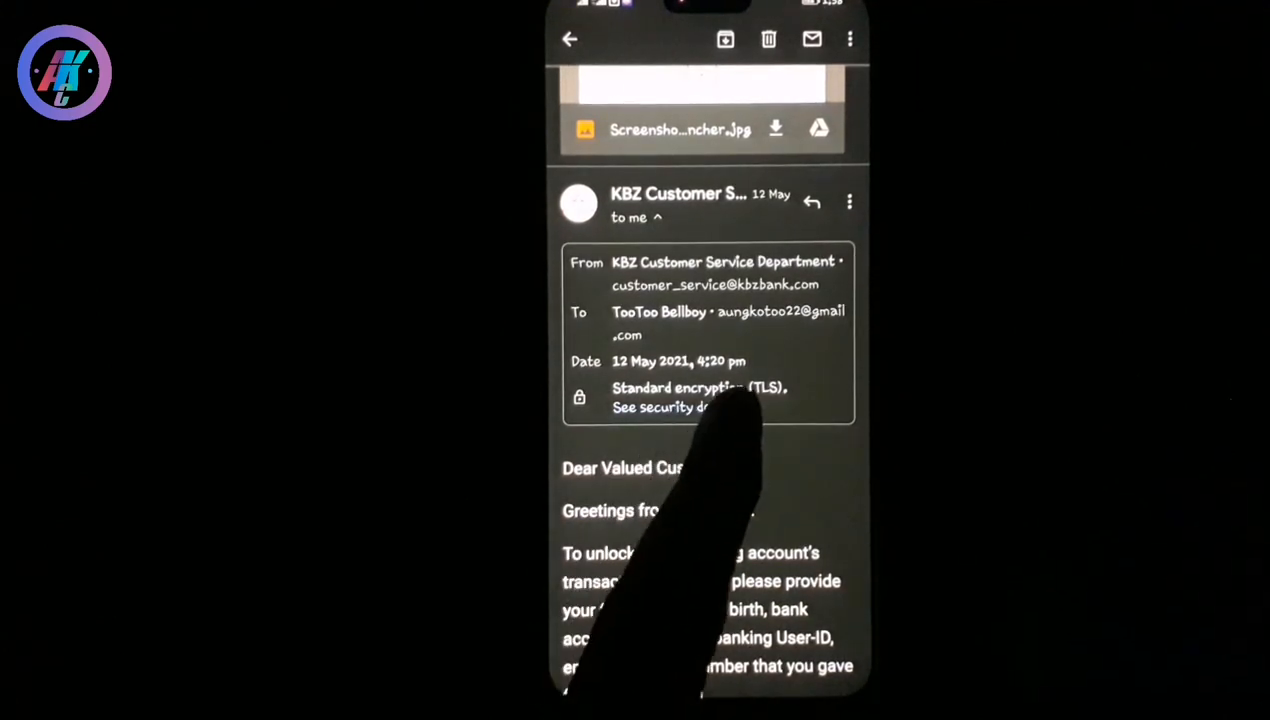
pyautogui.scroll(-3, 650, 500)
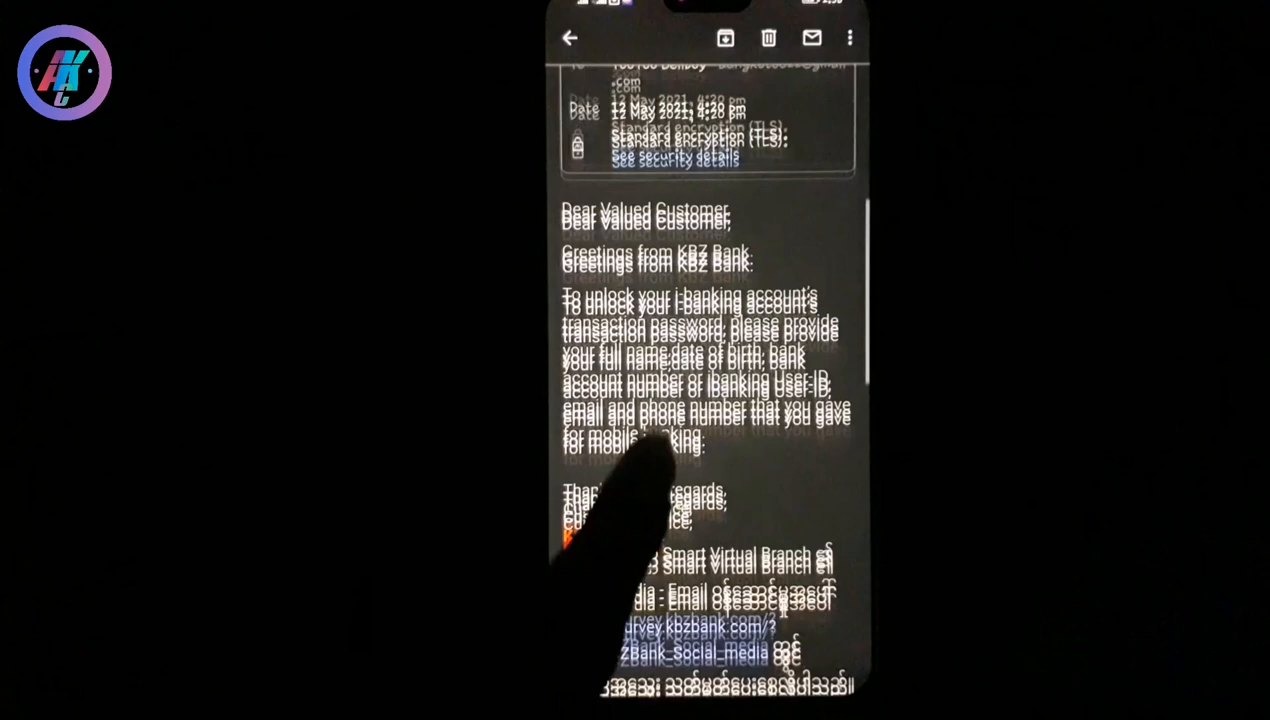
pyautogui.scroll(-4, 650, 500)
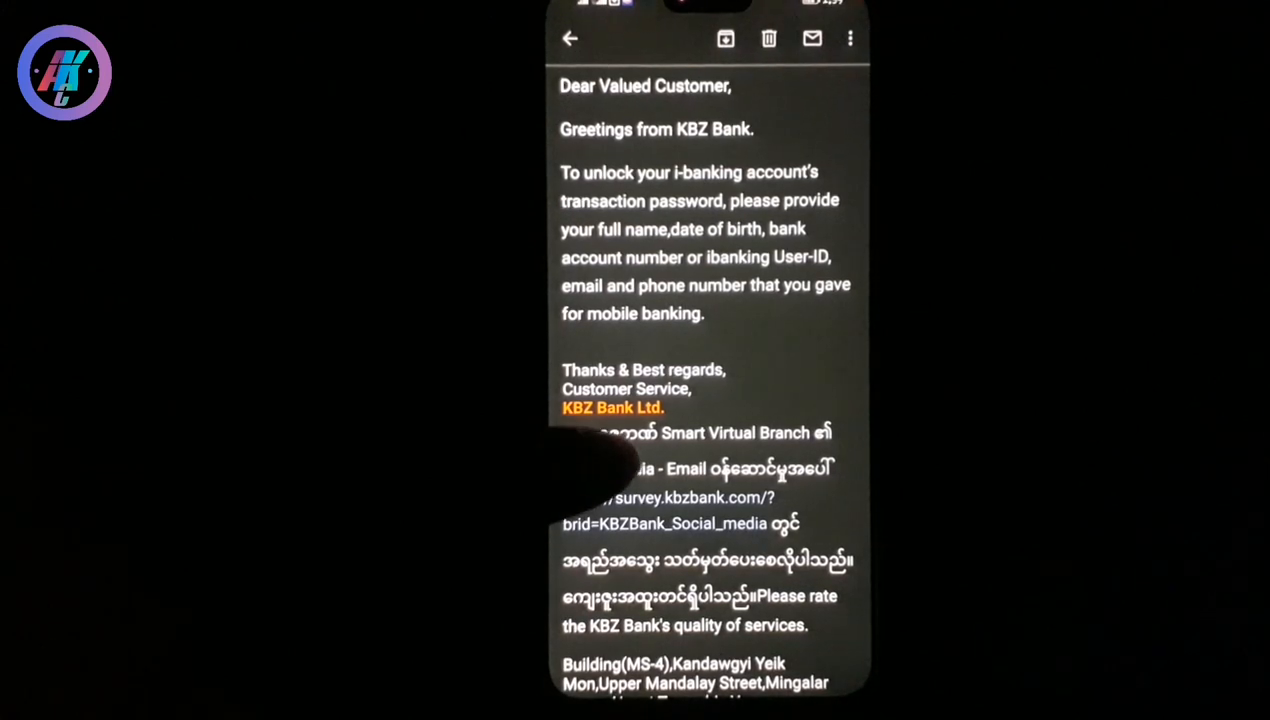
pyautogui.scroll(-1, 620, 460)
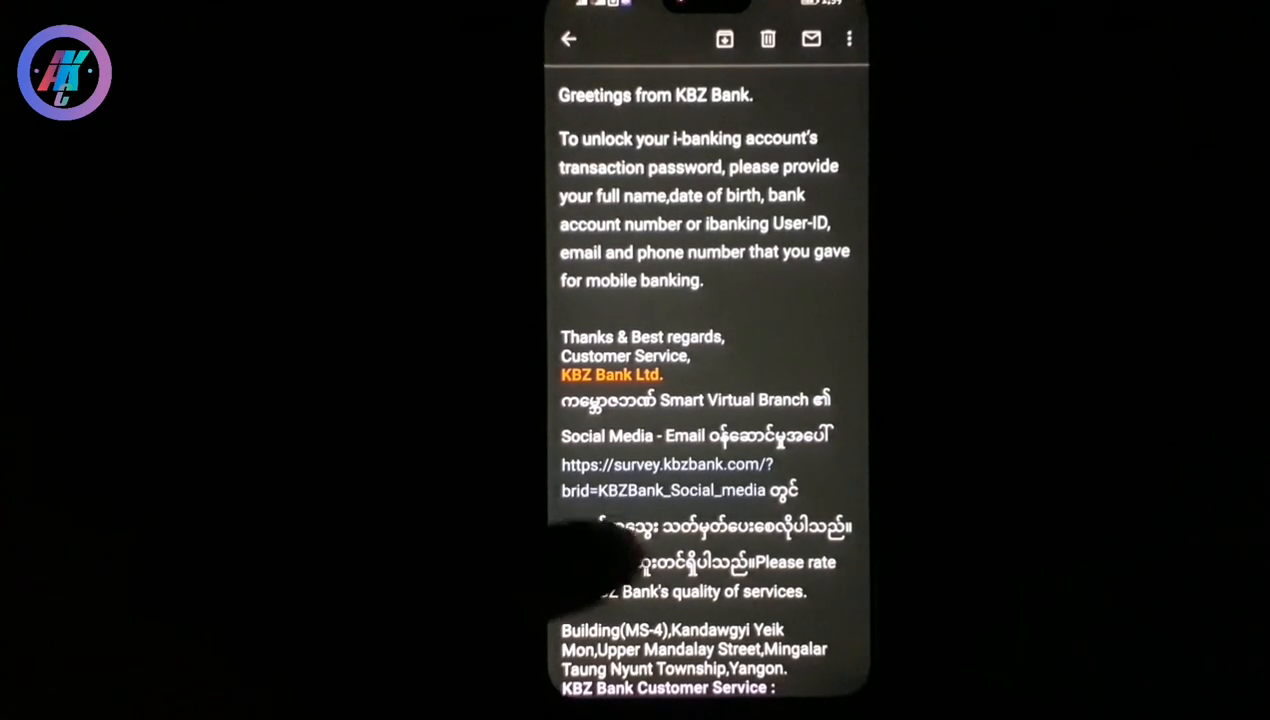
pyautogui.scroll(-4, 610, 540)
pyautogui.scroll(-5, 610, 540)
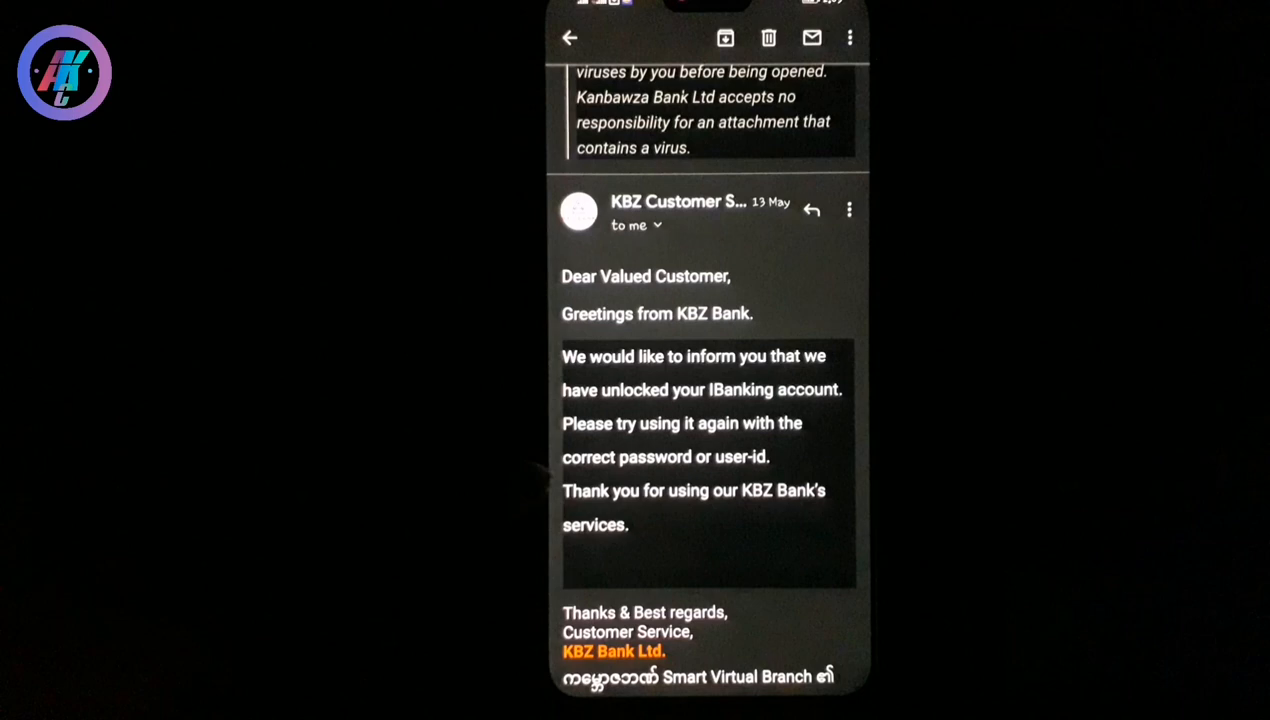
pyautogui.scroll(-1, 707, 450)
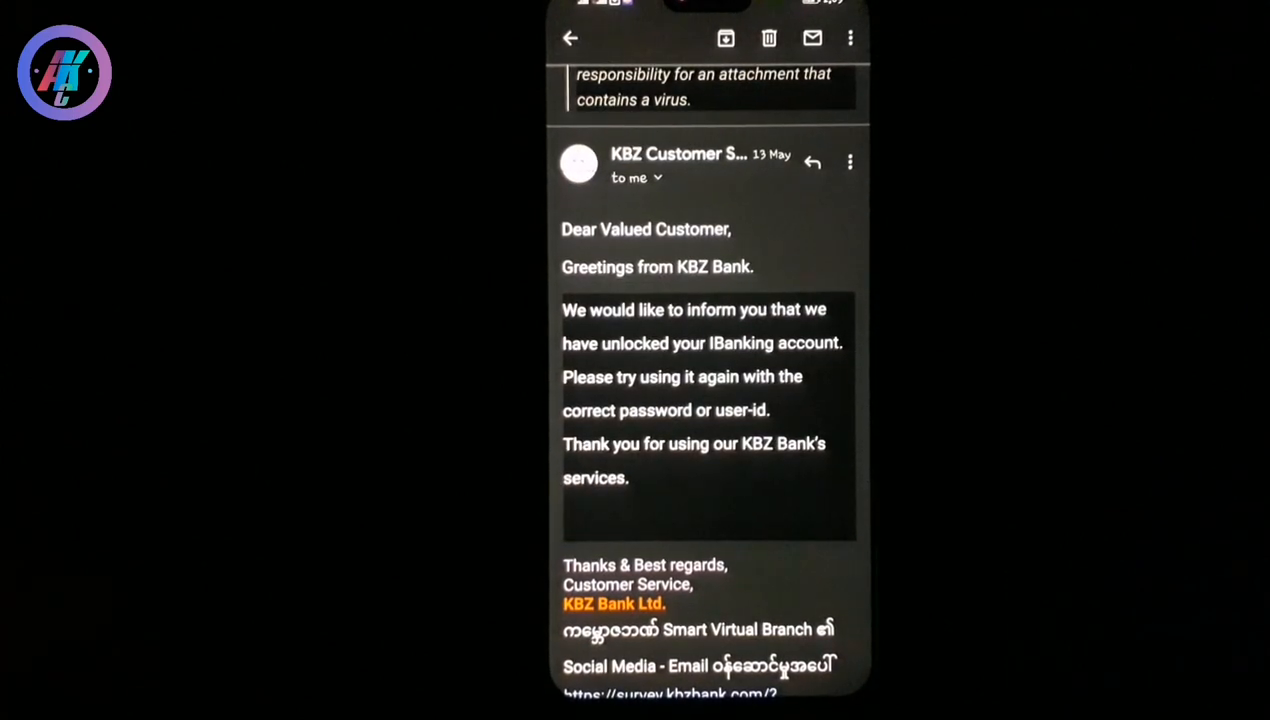